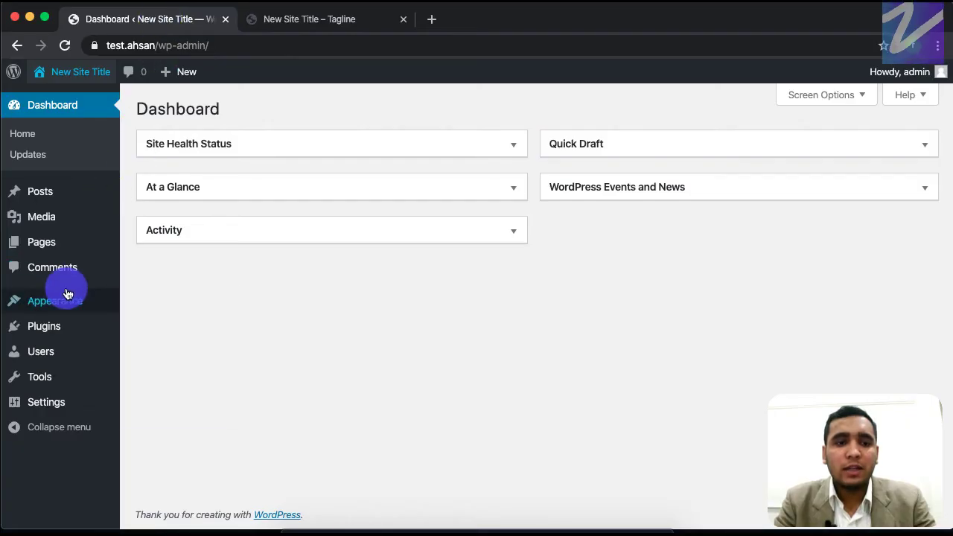
# Step: Search the themes available to add for "elementor" and browse the matching designs
pyautogui.moveTo(66, 298)
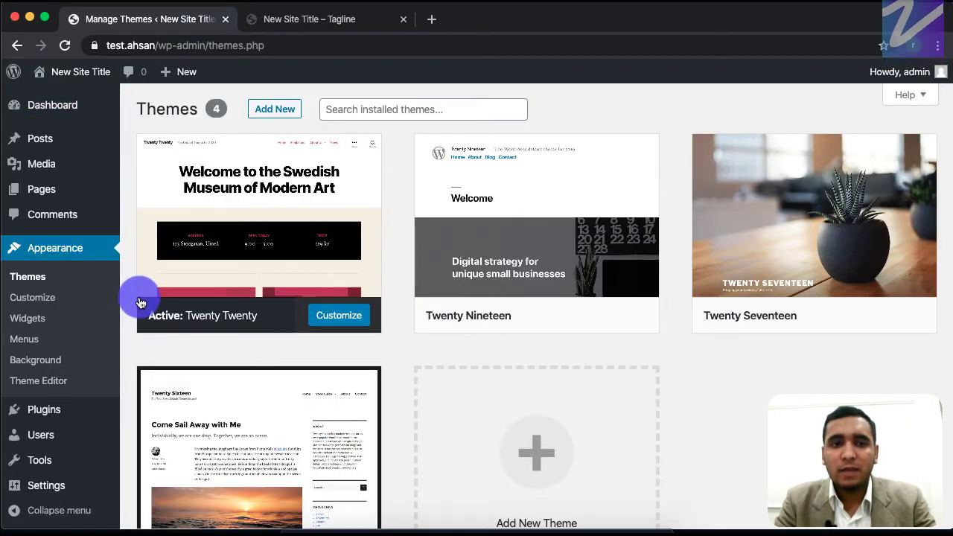
pyautogui.click(275, 109)
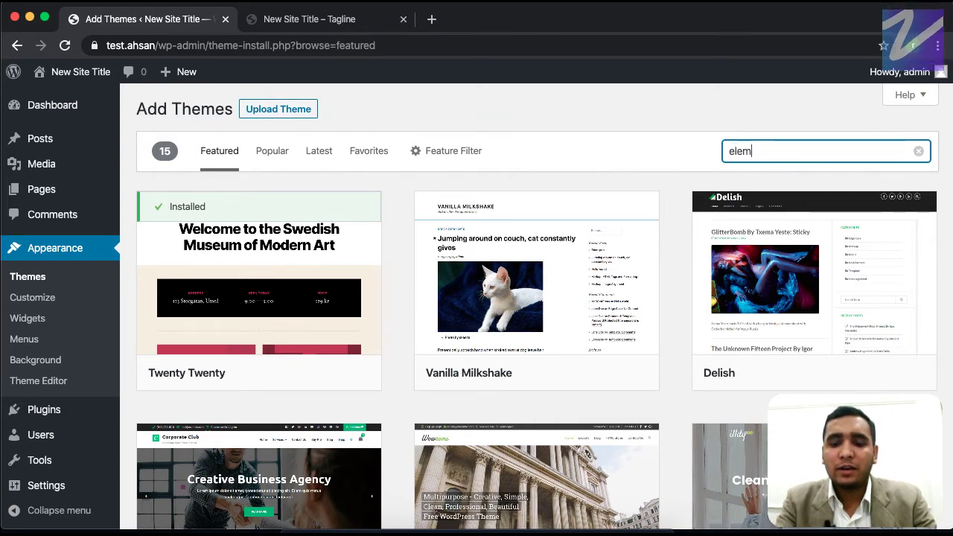
pyautogui.write('entor')
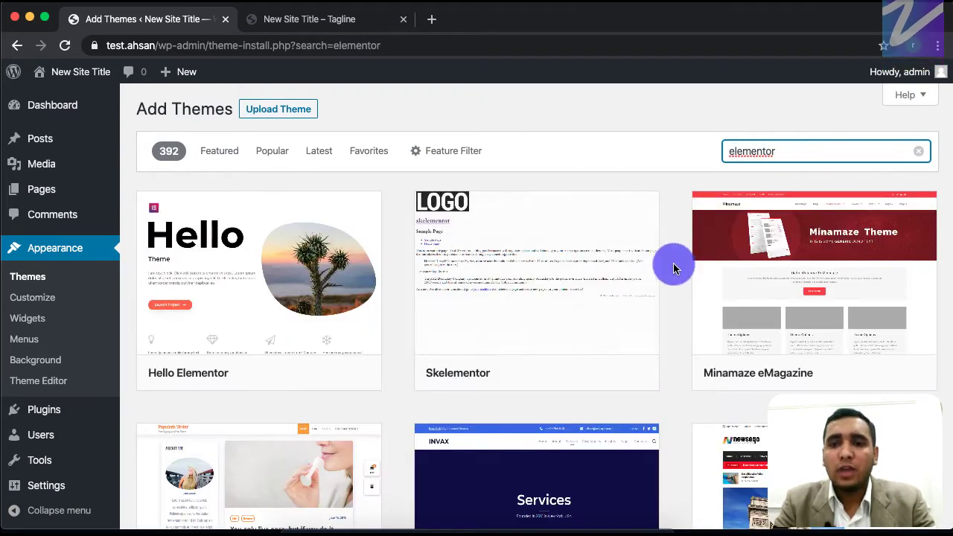
pyautogui.scroll(-5, 672, 379)
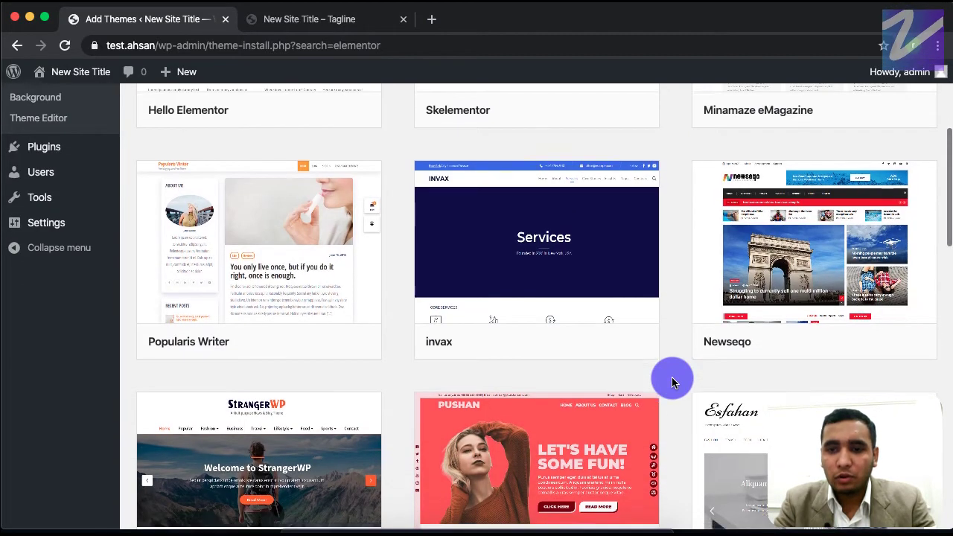
pyautogui.scroll(-15, 672, 378)
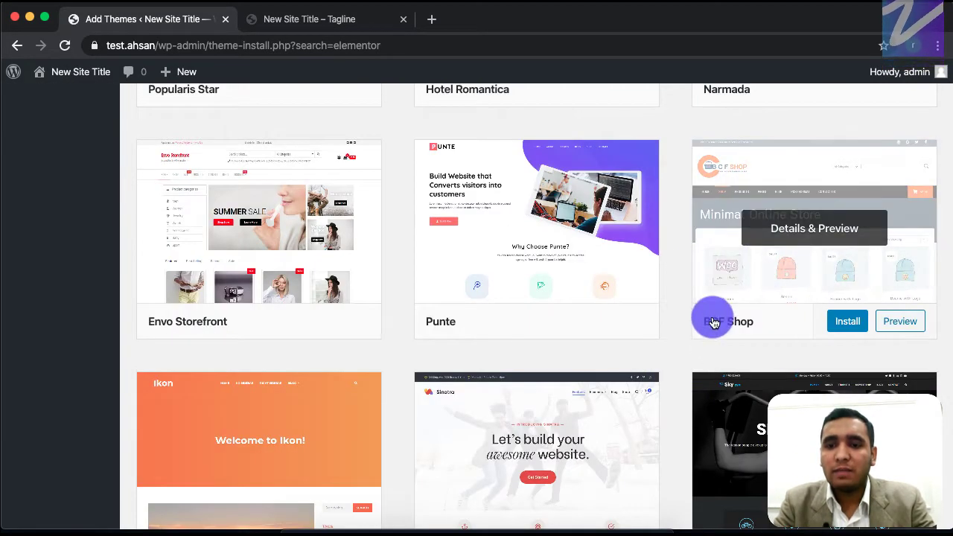
pyautogui.scroll(20, 720, 239)
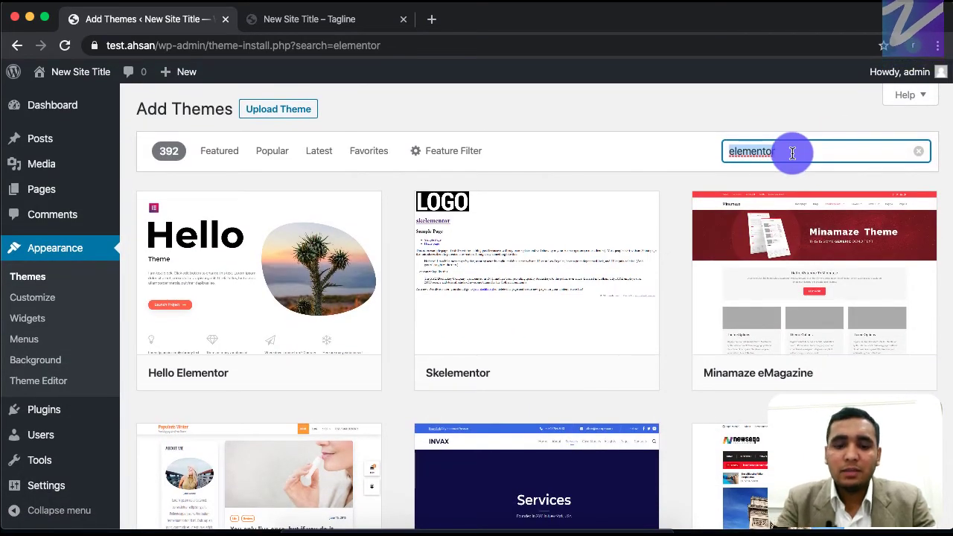
# Step: Find the BCF Shop theme by searching "bcf shop", then install and activate it
pyautogui.write('bcf shop')
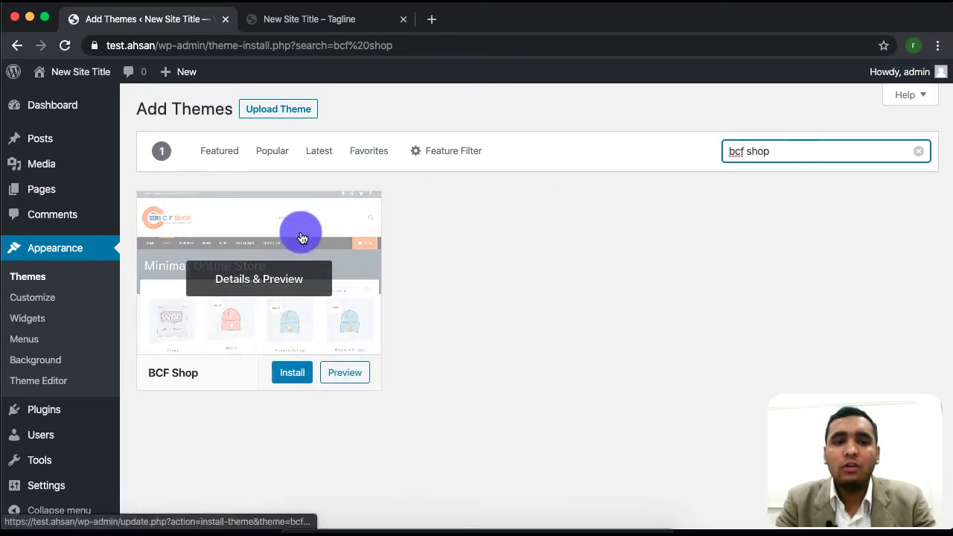
pyautogui.click(286, 378)
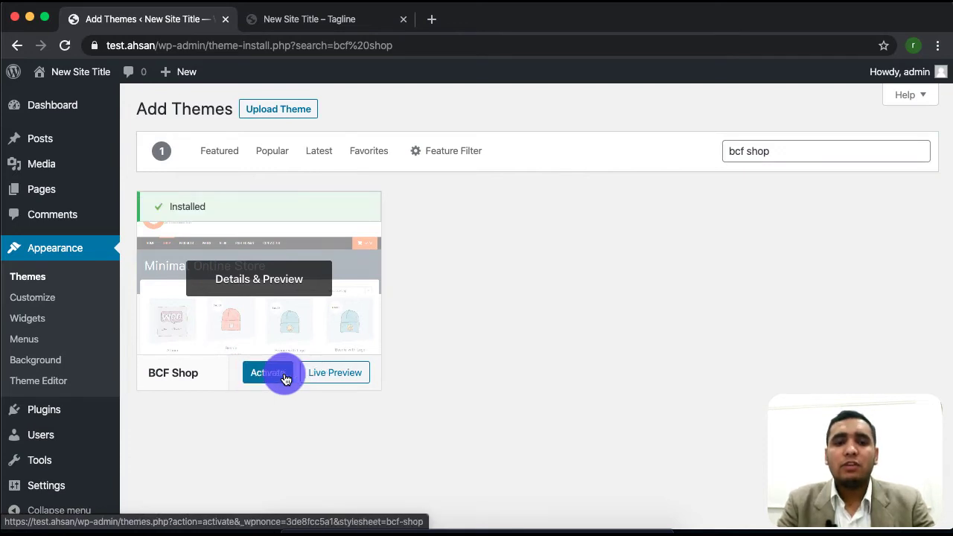
pyautogui.click(259, 374)
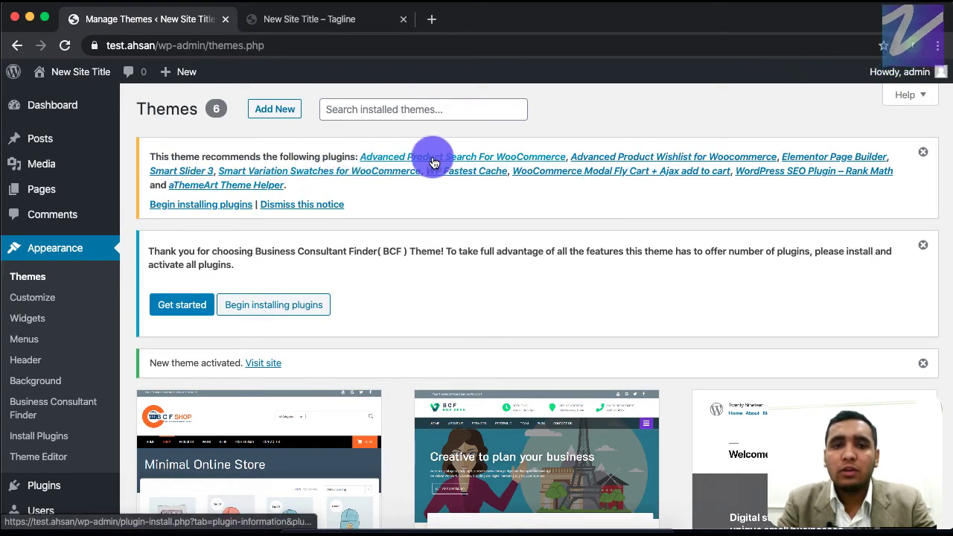
# Step: Bulk install all the plugins recommended by the BCF Shop theme
pyautogui.click(216, 206)
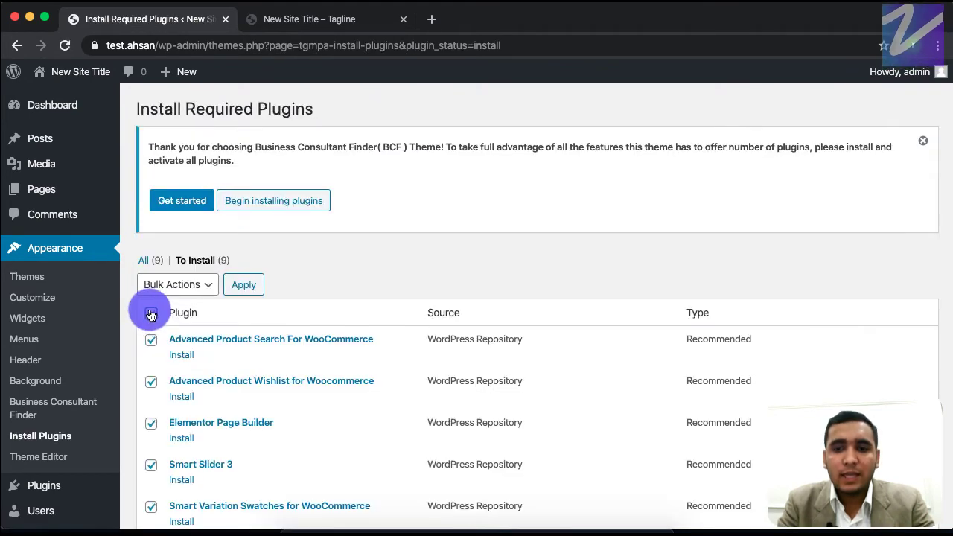
pyautogui.scroll(-4, 602, 440)
pyautogui.scroll(4, 447, 372)
pyautogui.click(179, 284)
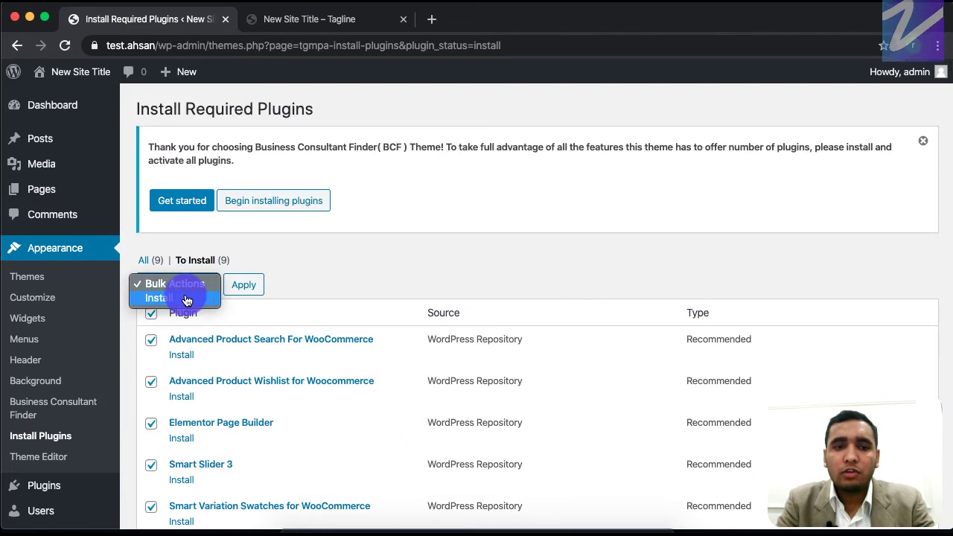
pyautogui.click(187, 298)
pyautogui.click(244, 289)
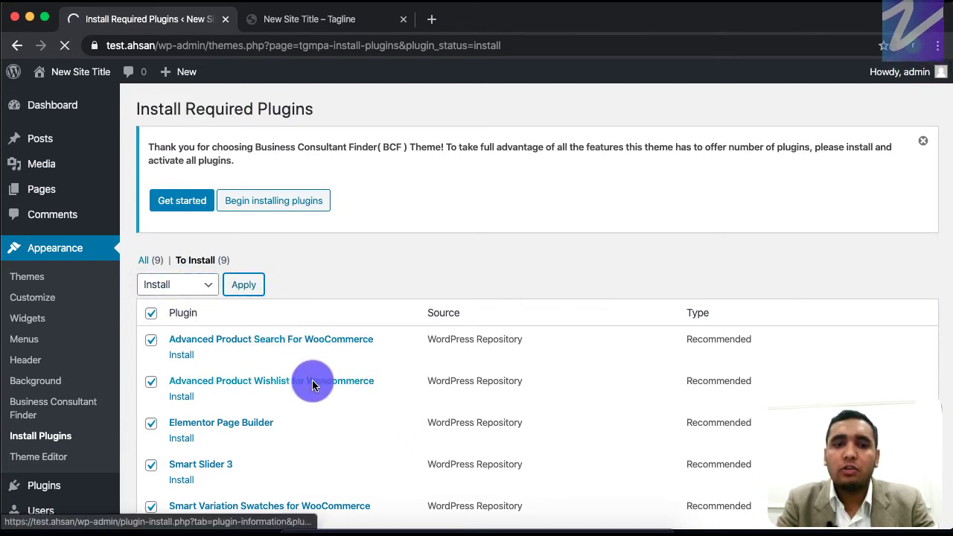
pyautogui.scroll(-8, 428, 430)
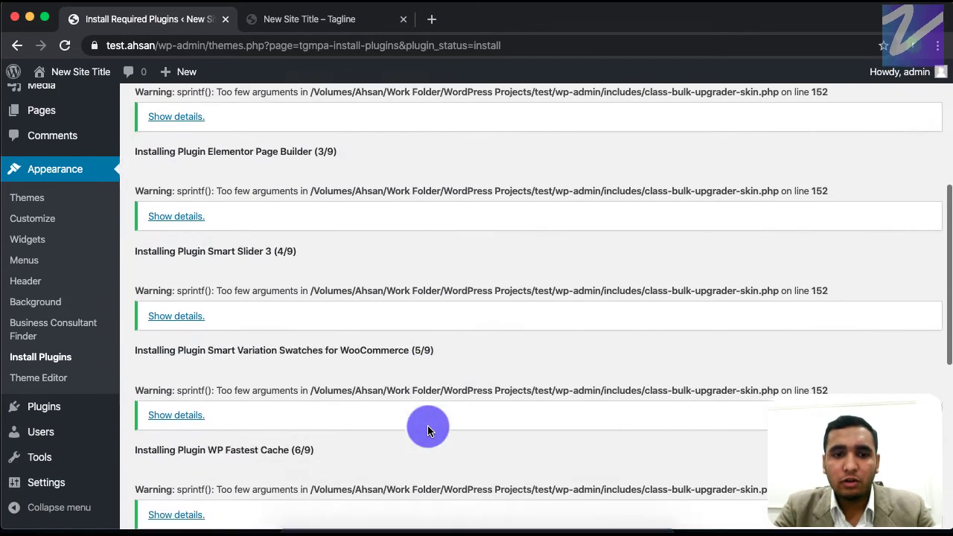
pyautogui.scroll(-3, 427, 431)
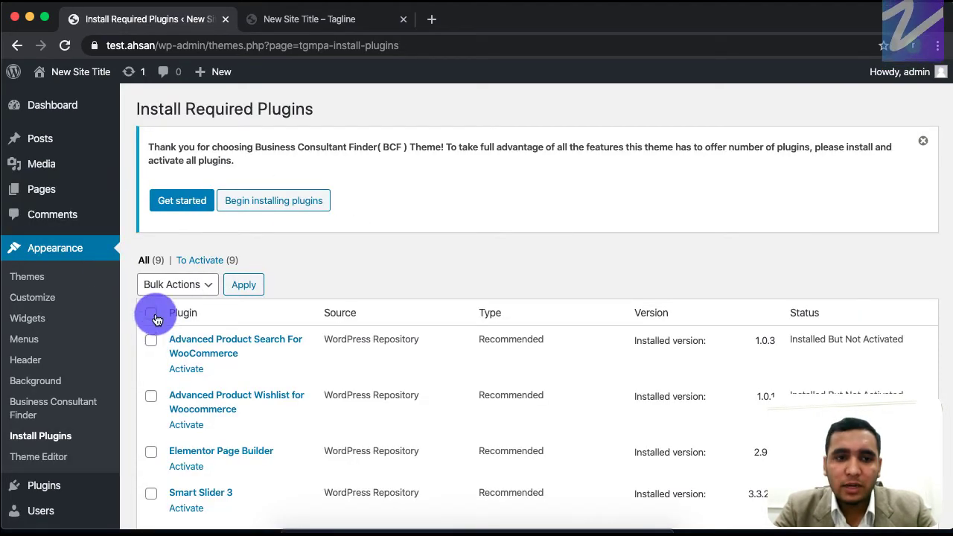
# Step: Bulk activate all the installed recommended plugins, reload the admin page and return to the Dashboard
pyautogui.scroll(-5, 198, 390)
pyautogui.scroll(5, 202, 420)
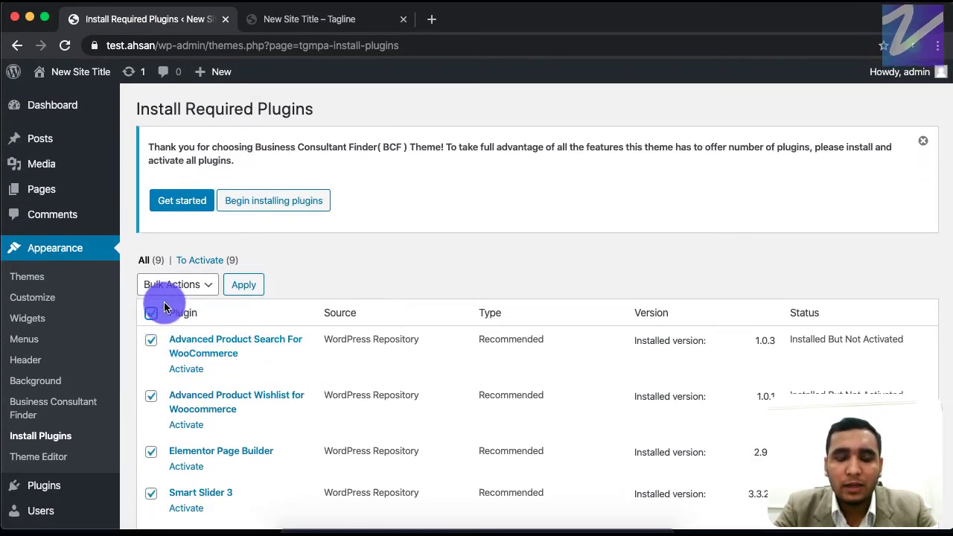
pyautogui.click(196, 282)
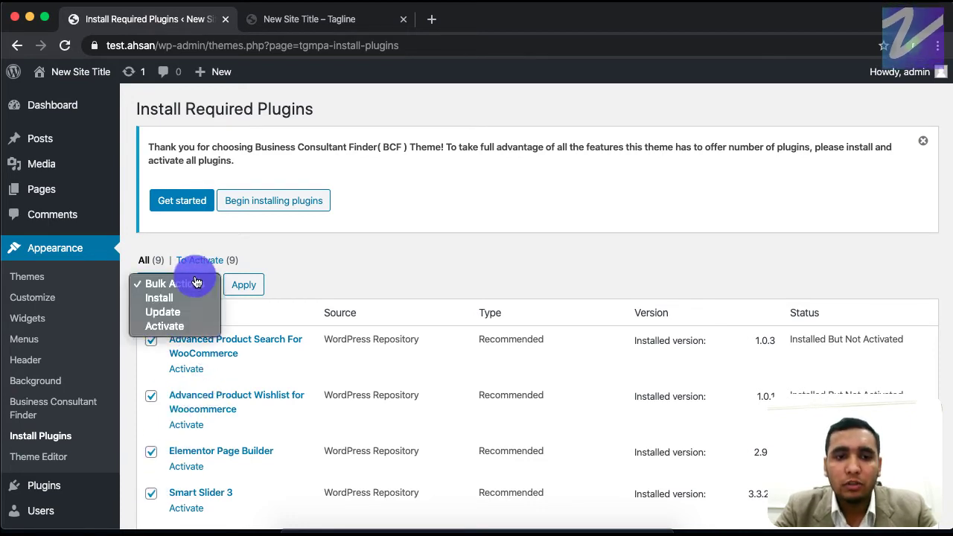
pyautogui.click(160, 326)
pyautogui.click(248, 287)
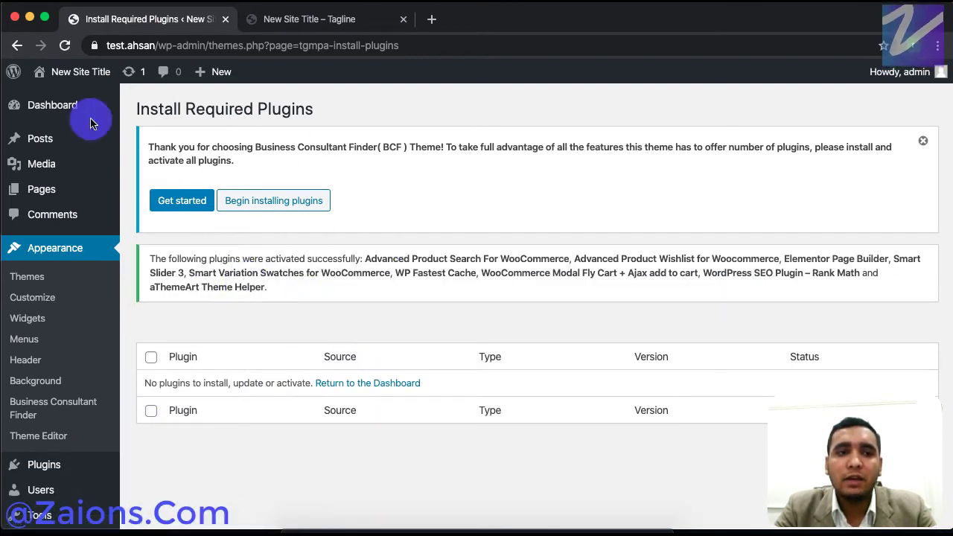
pyautogui.click(65, 45)
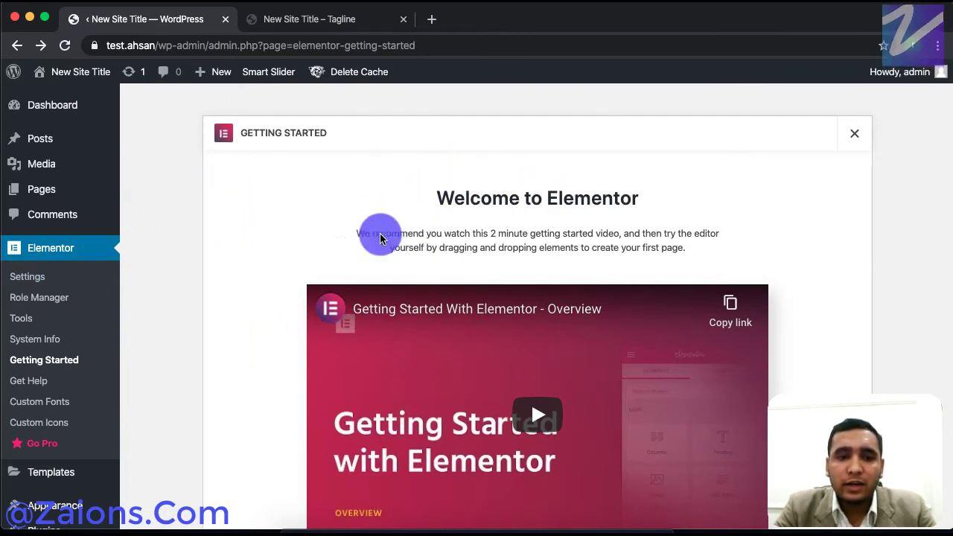
pyautogui.click(73, 103)
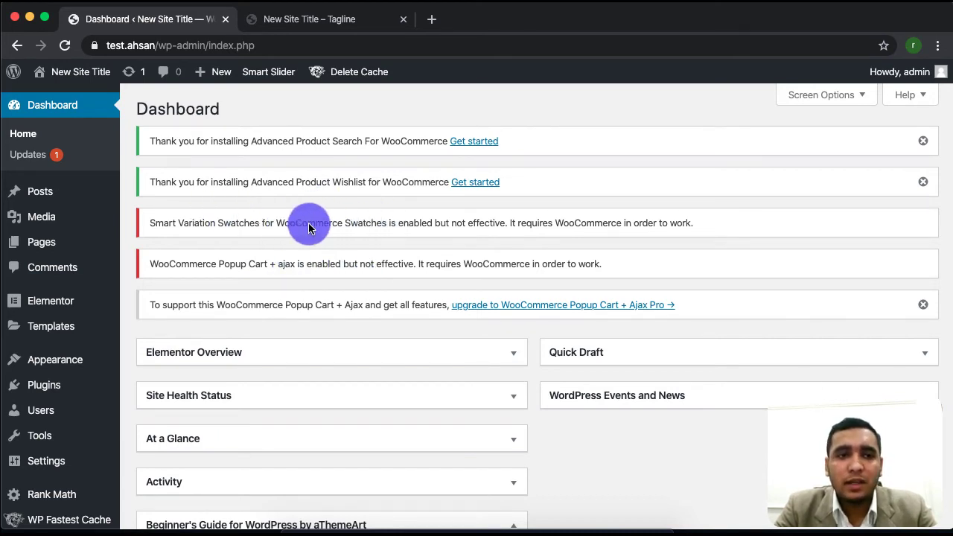
# Step: Open the installed plugins list and review the plugins it contains
pyautogui.moveTo(63, 390)
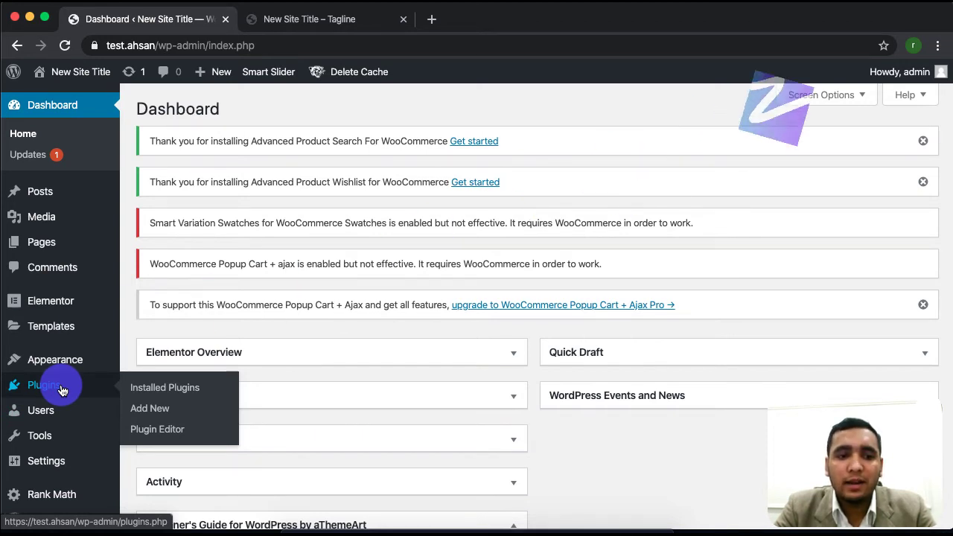
pyautogui.click(167, 389)
pyautogui.scroll(-10, 270, 447)
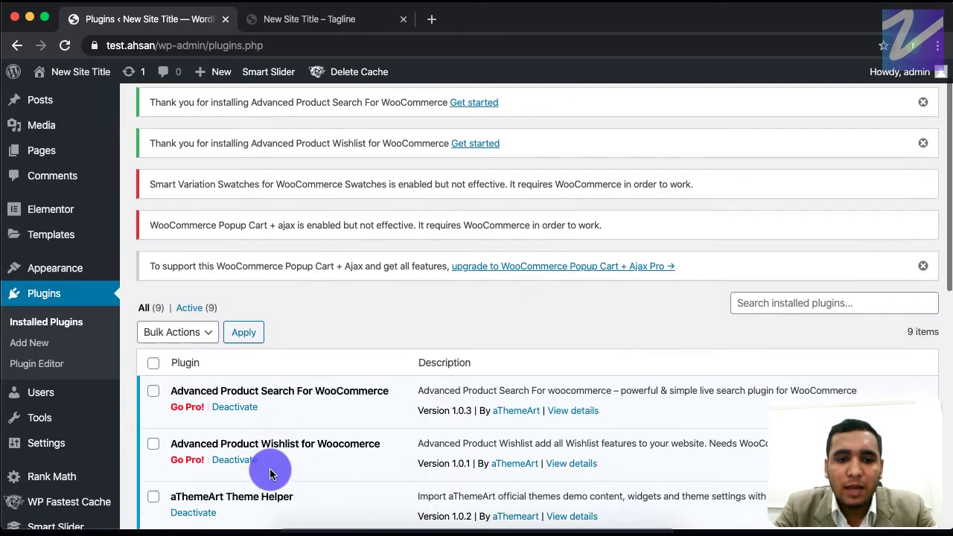
pyautogui.scroll(-3, 269, 469)
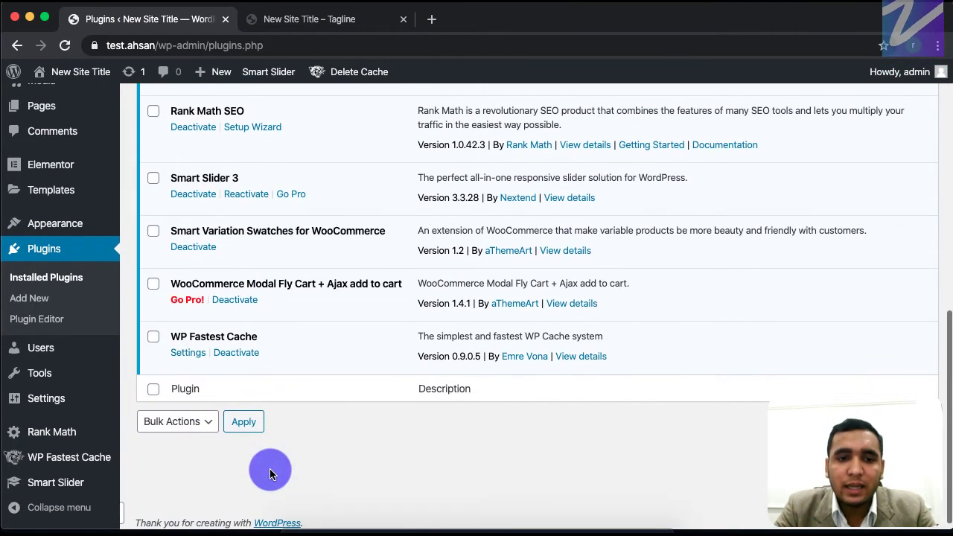
pyautogui.scroll(4, 315, 289)
pyautogui.scroll(5, 316, 289)
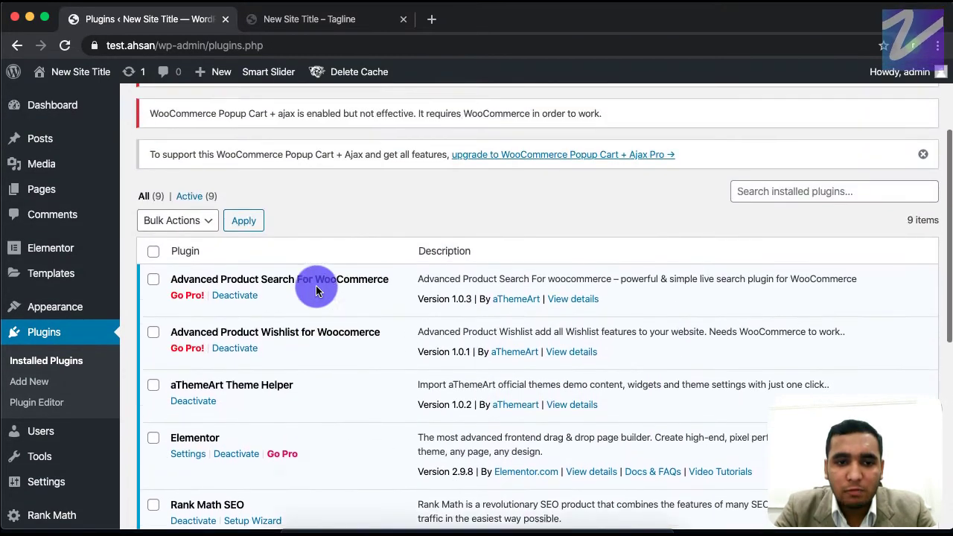
pyautogui.scroll(2, 290, 359)
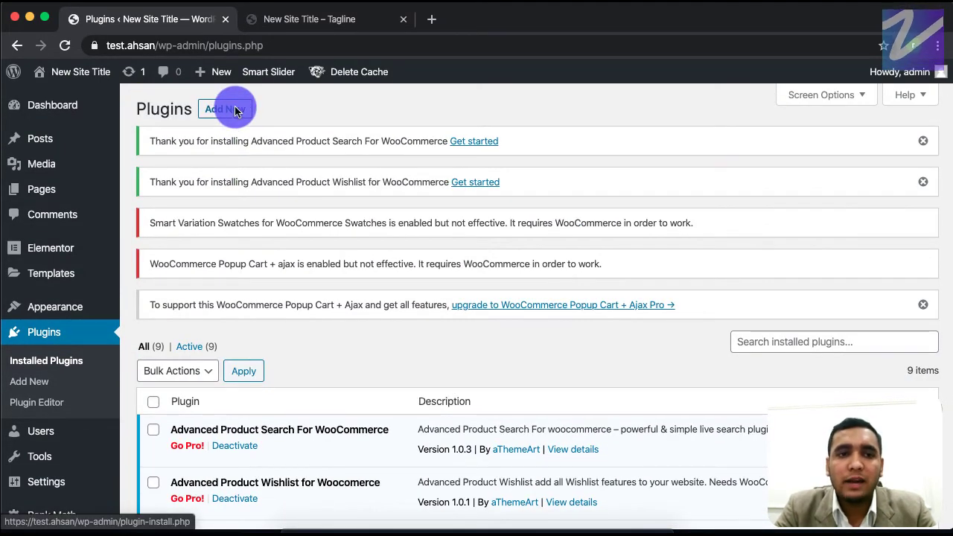
# Step: Open the Add New Post page in a separate browser tab and examine its block editor
pyautogui.moveTo(38, 139)
pyautogui.keyDown('super'); pyautogui.click(178, 174); pyautogui.keyUp('super')
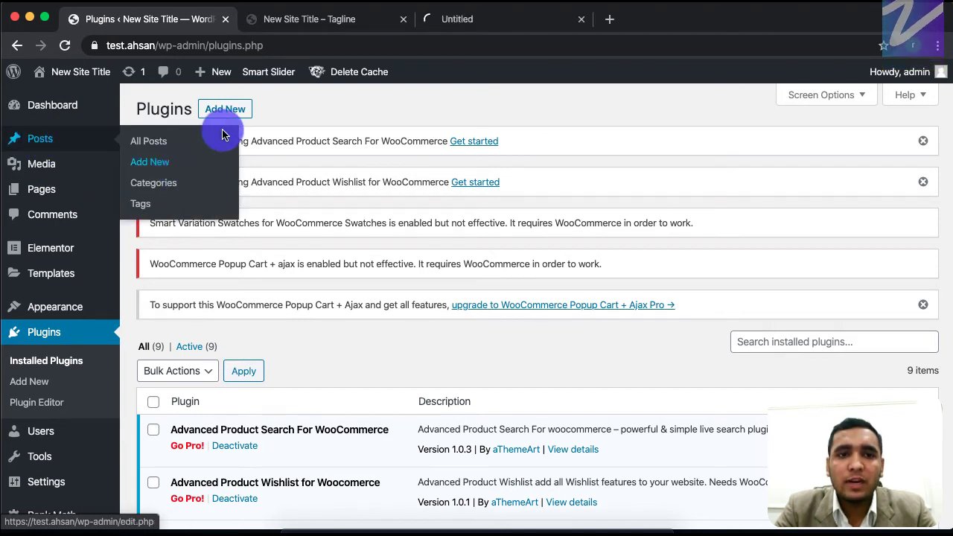
pyautogui.click(494, 19)
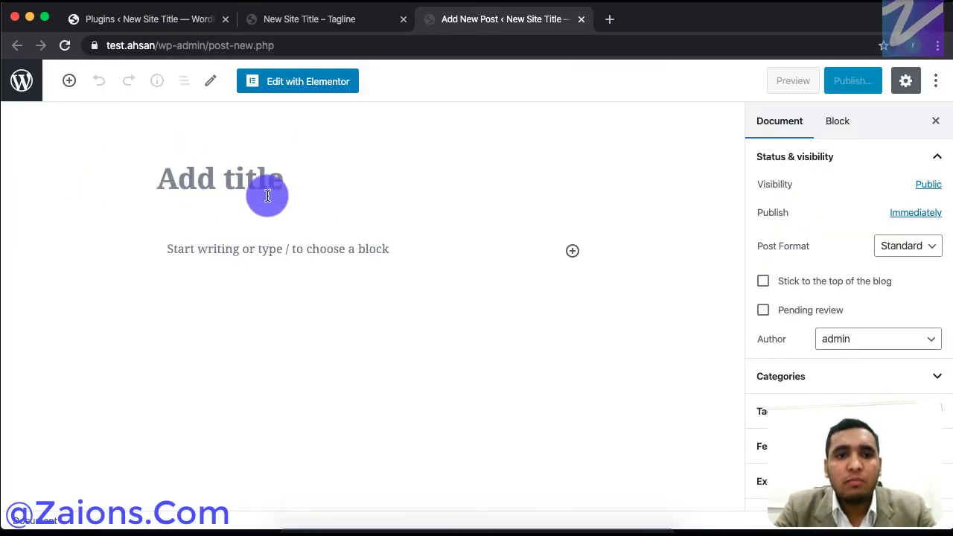
# Step: Return to the Plugins page, then add and activate the Classic Editor plugin
pyautogui.click(168, 25)
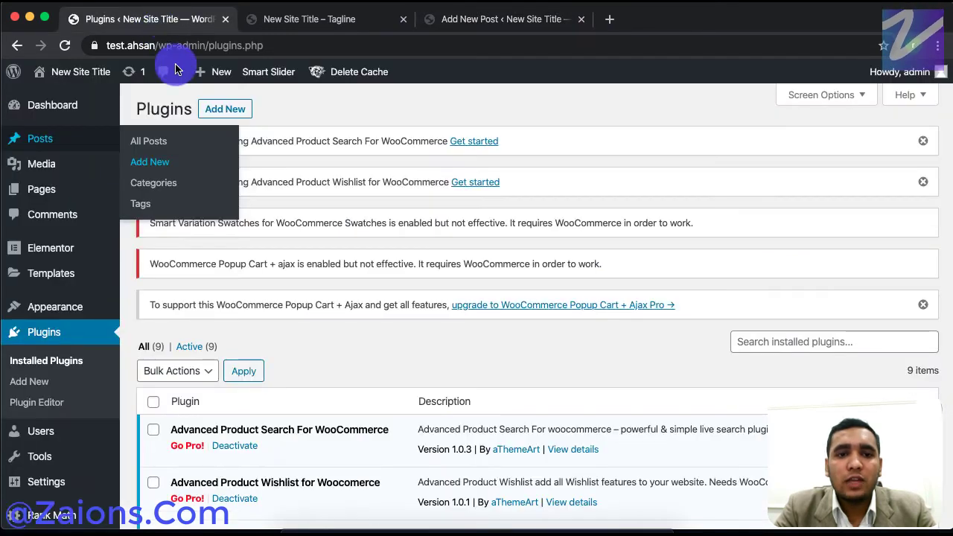
pyautogui.scroll(-2, 316, 372)
pyautogui.scroll(2, 311, 389)
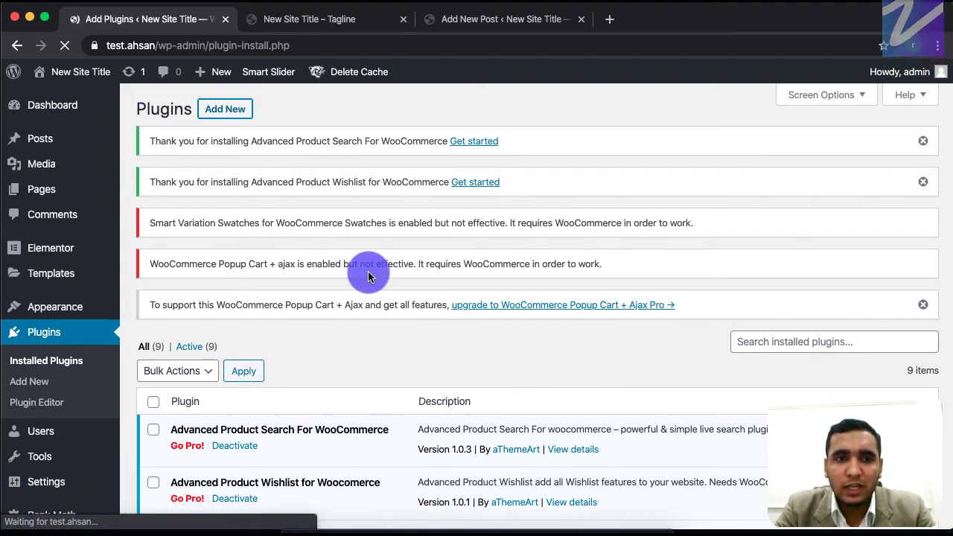
pyautogui.scroll(-2, 782, 358)
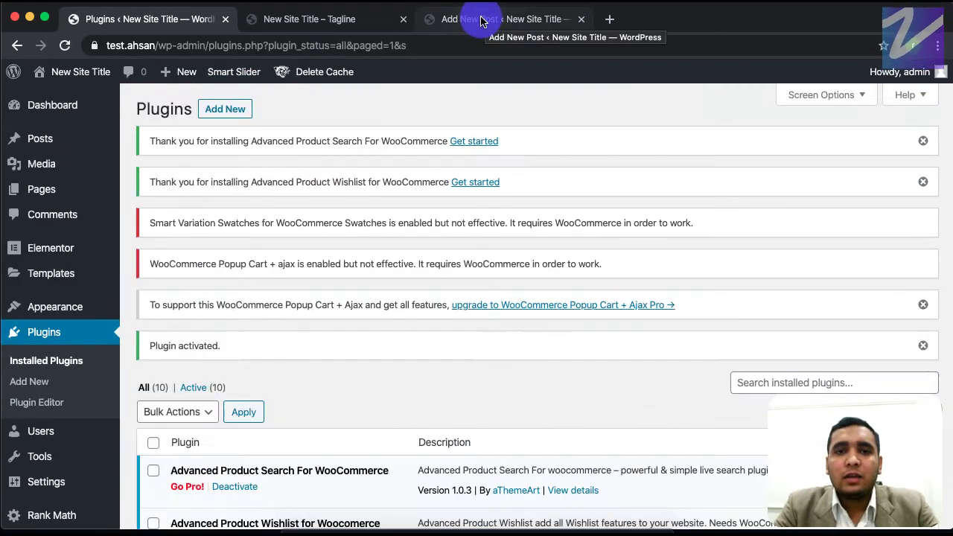
# Step: Check the Add New Post page in the classic editor and dismiss the Product Search and Product Wishlist thank-you notices
pyautogui.click(482, 20)
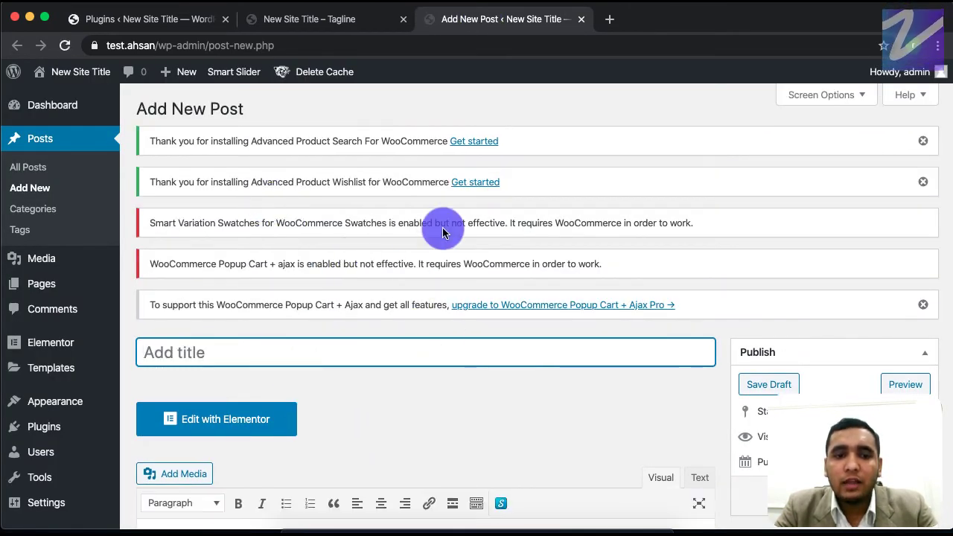
pyautogui.click(923, 141)
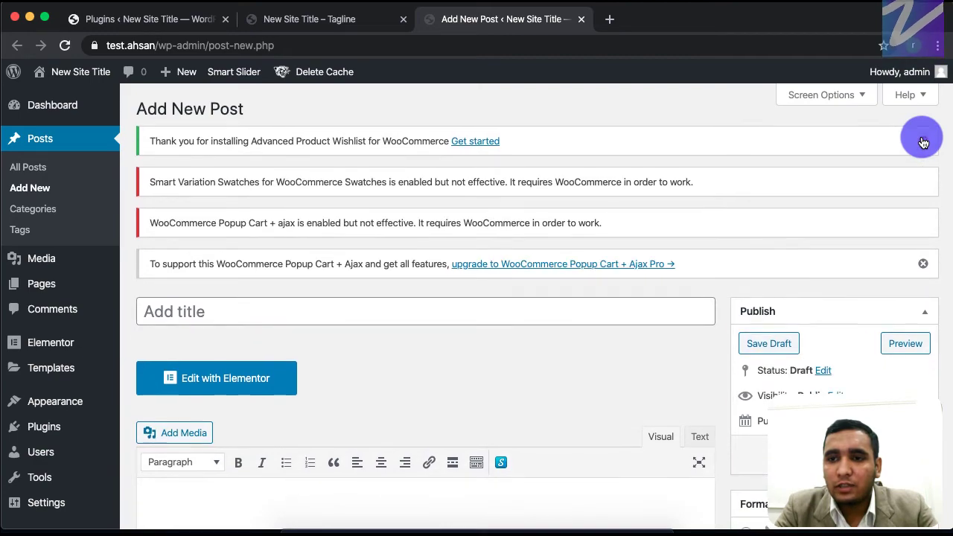
pyautogui.click(923, 141)
# Step: Go back to the installed plugins list and look through the active plugins and notices
pyautogui.click(160, 24)
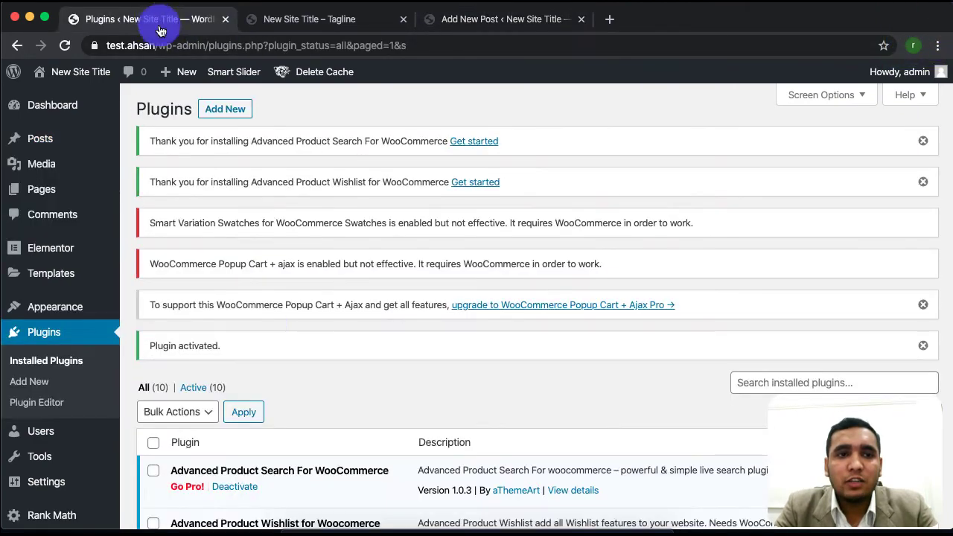
pyautogui.scroll(-10, 292, 388)
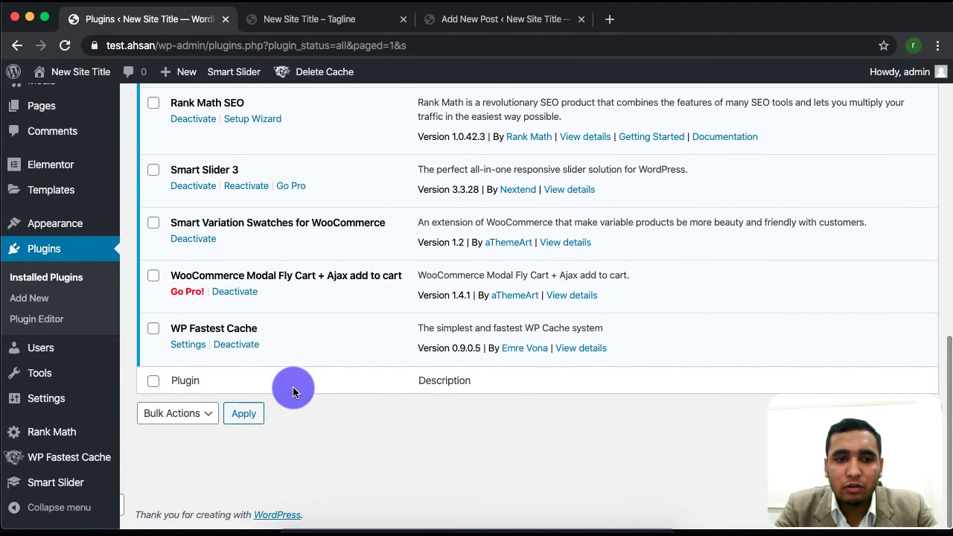
pyautogui.scroll(10, 293, 387)
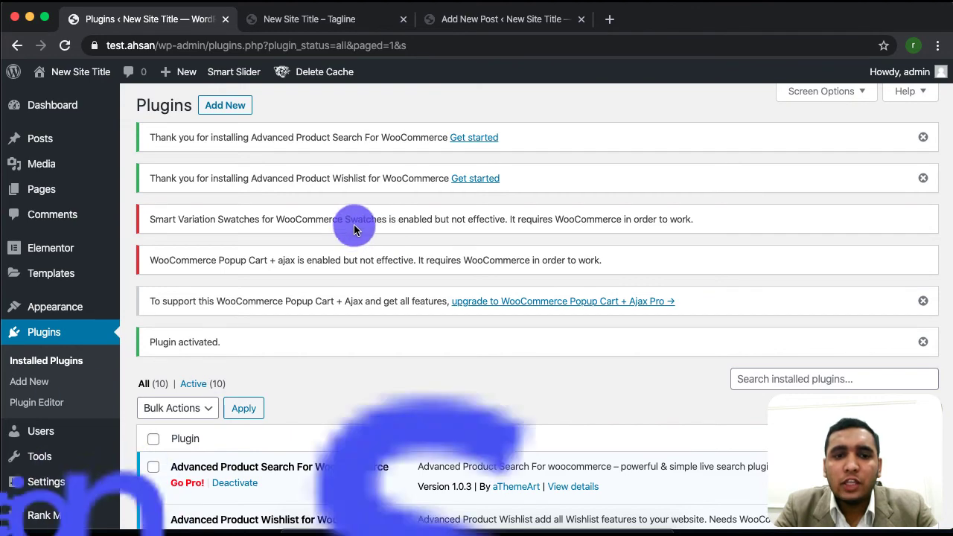
pyautogui.scroll(-3, 354, 445)
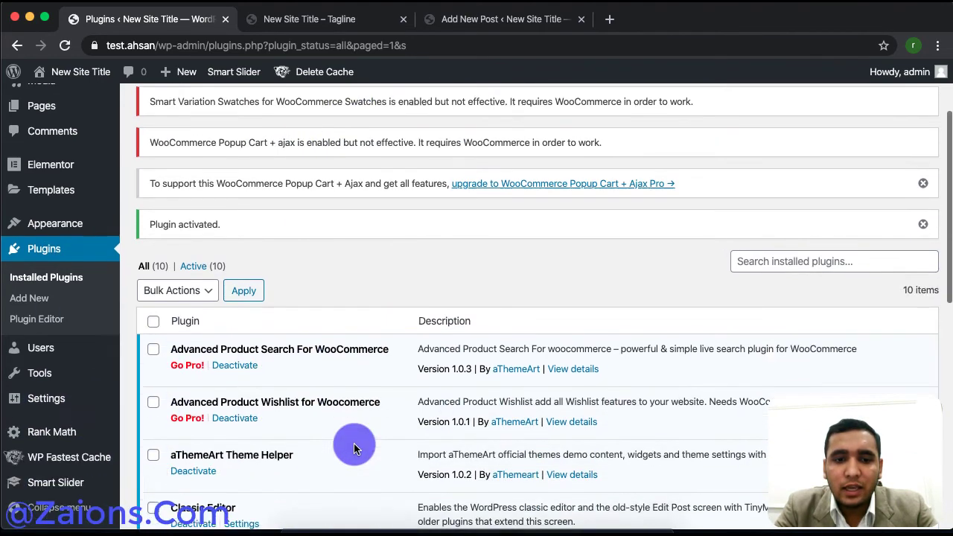
# Step: Search the plugin directory for "woocommerce", then install and activate the WooCommerce plugin by Automattic
pyautogui.scroll(-1, 354, 446)
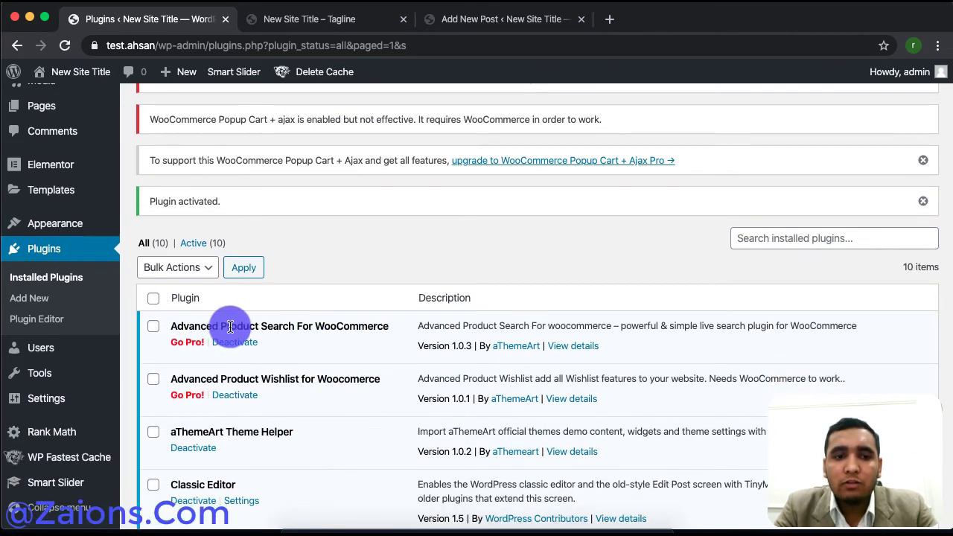
pyautogui.scroll(3, 252, 322)
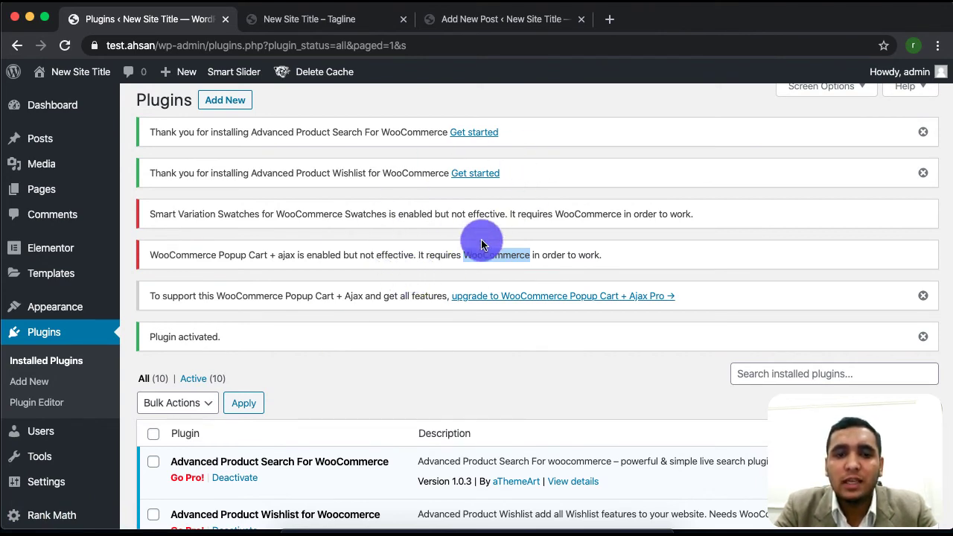
pyautogui.click(225, 100)
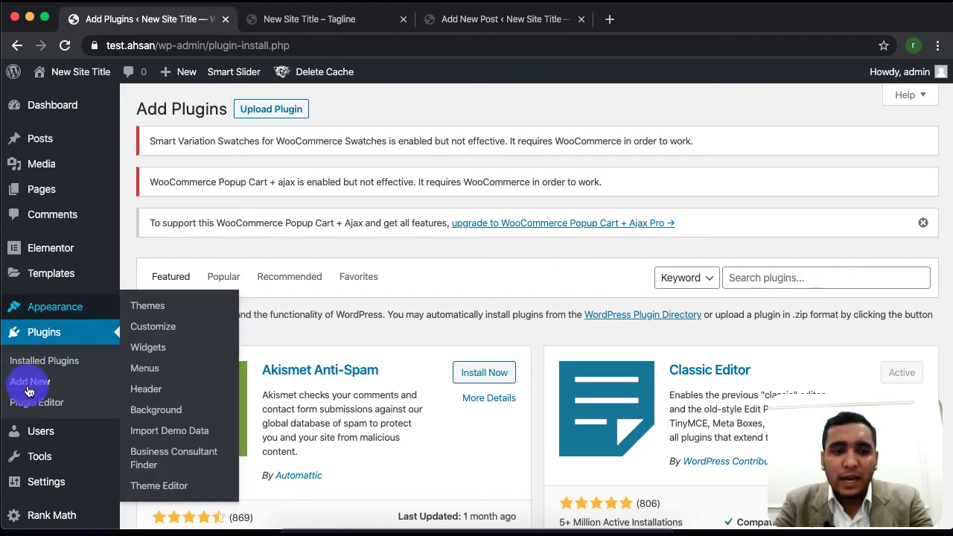
pyautogui.click(747, 277)
pyautogui.write('wo')
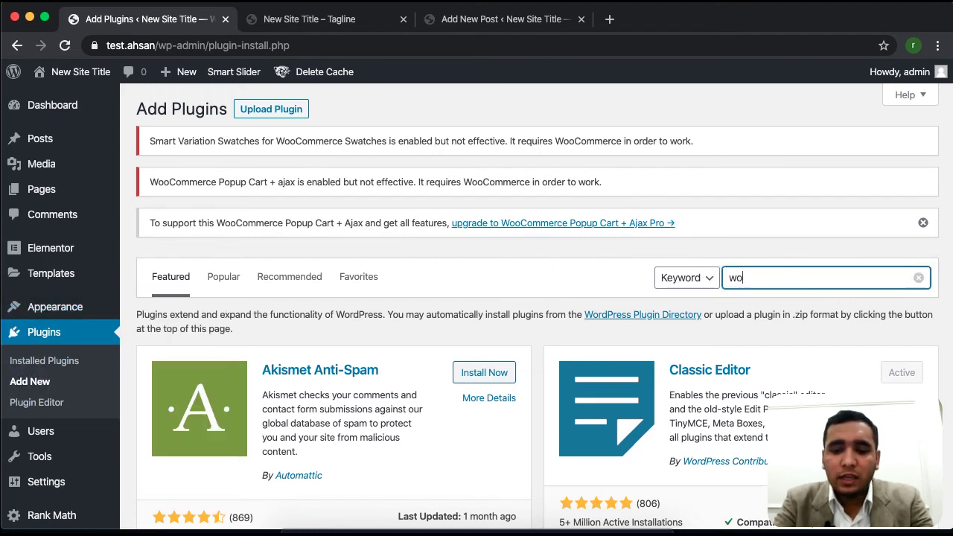
pyautogui.write('ocom')
pyautogui.press('BackSpace')
pyautogui.write('commerce')
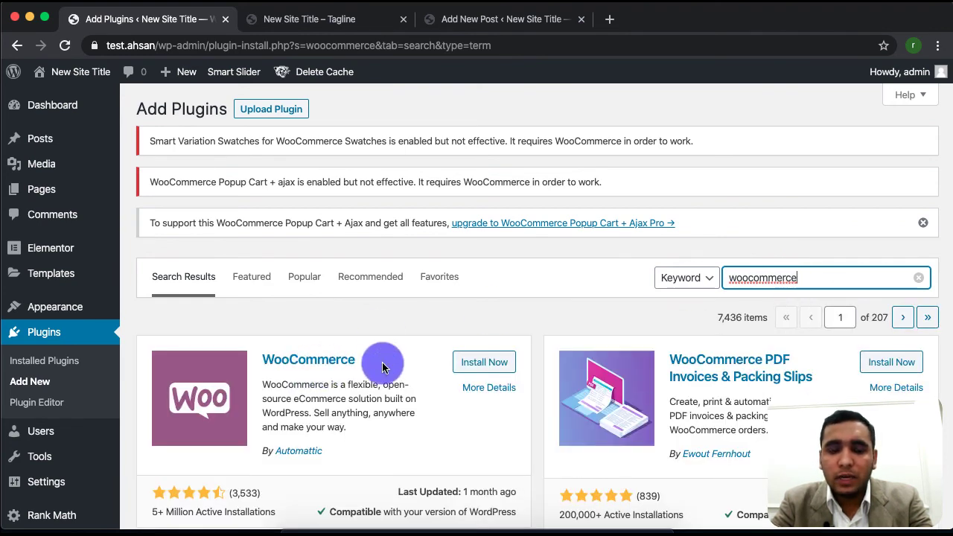
pyautogui.click(495, 363)
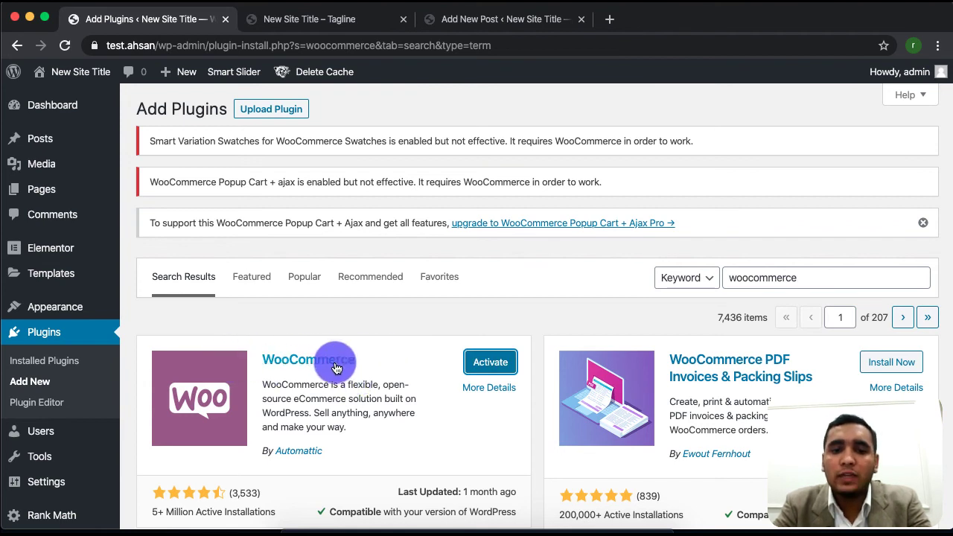
pyautogui.click(496, 364)
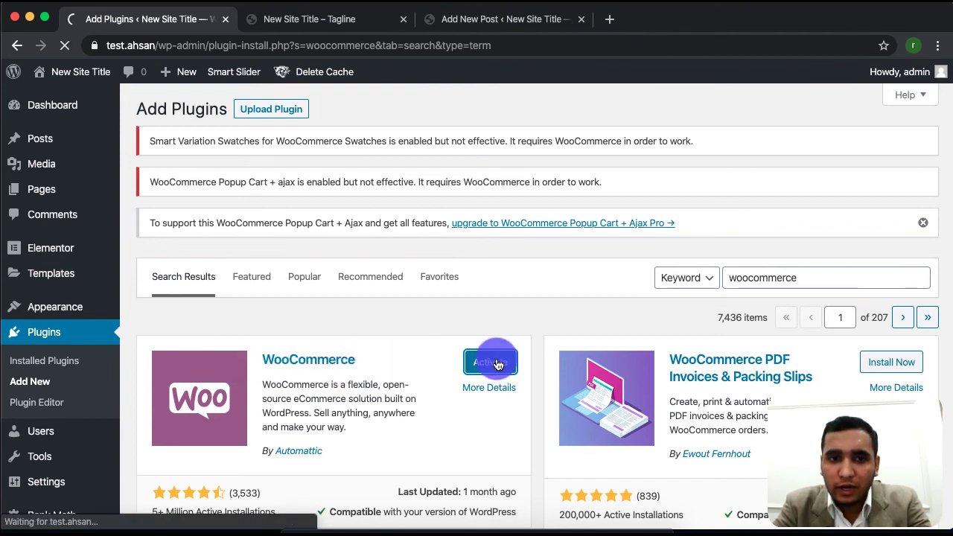